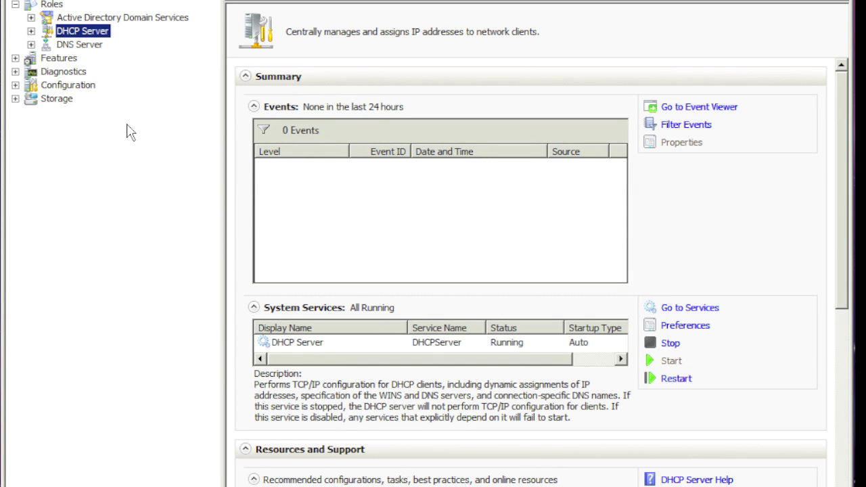
# Start adding a server role, select Network Policy and Access Services, and proceed to its role services.
pyautogui.press('Tab')
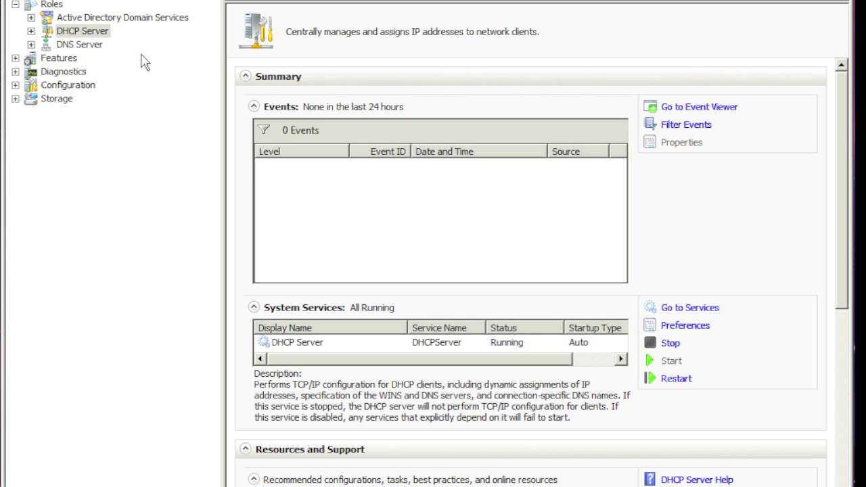
pyautogui.click(43, 7)
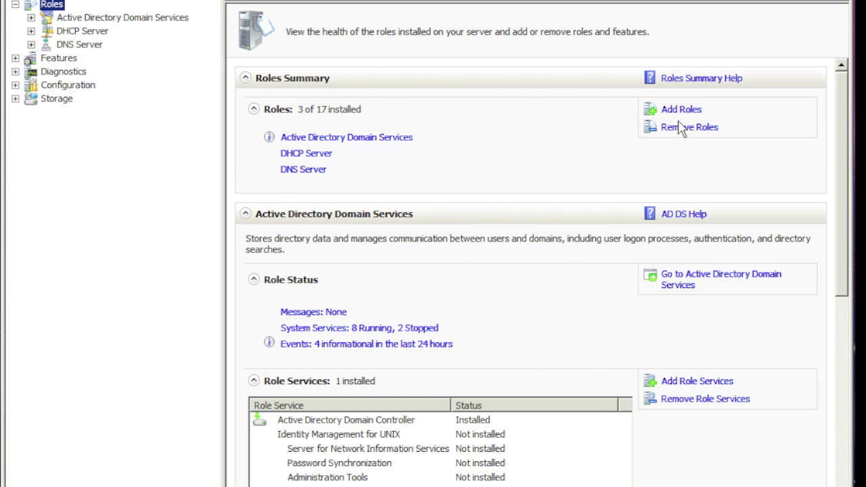
pyautogui.click(682, 109)
pyautogui.click(569, 454)
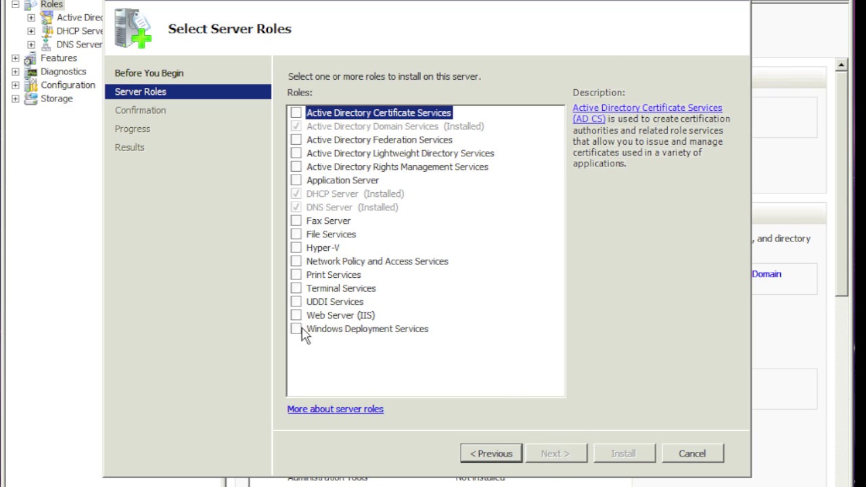
pyautogui.click(296, 261)
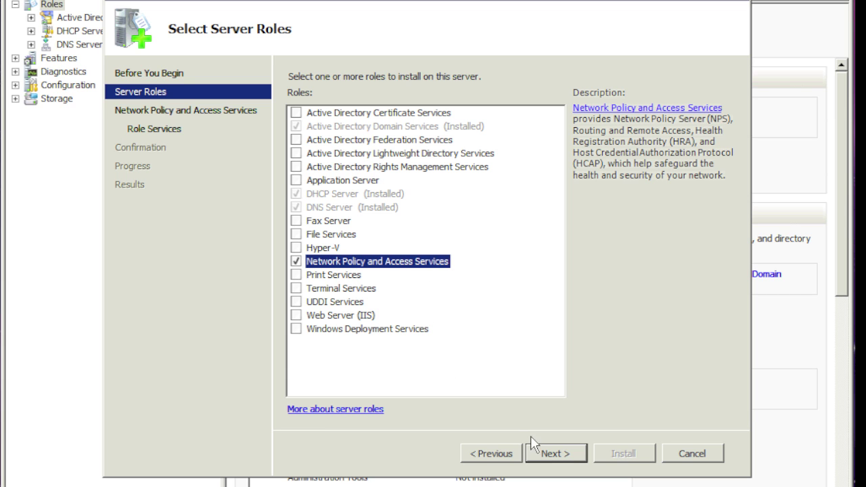
pyautogui.click(551, 455)
pyautogui.click(554, 458)
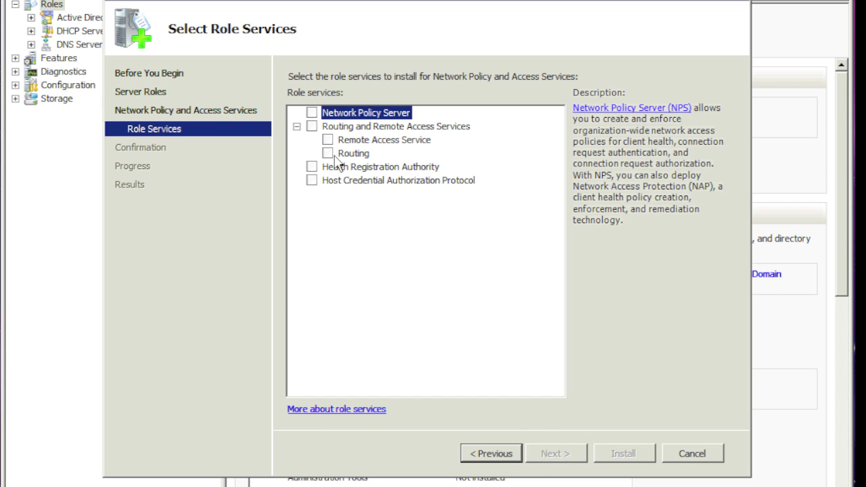
# Install the Network Policy Server and Routing and Remote Access Services role services, including Remote Access Service and Routing.
pyautogui.click(312, 113)
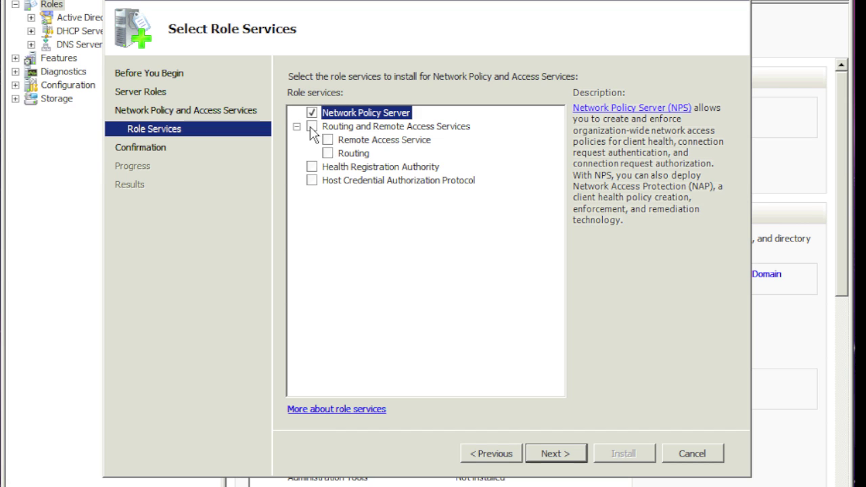
pyautogui.click(312, 127)
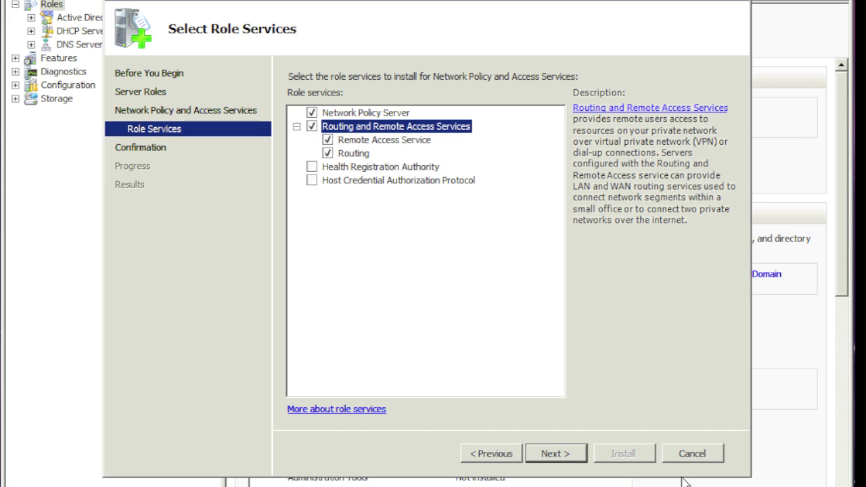
pyautogui.click(567, 457)
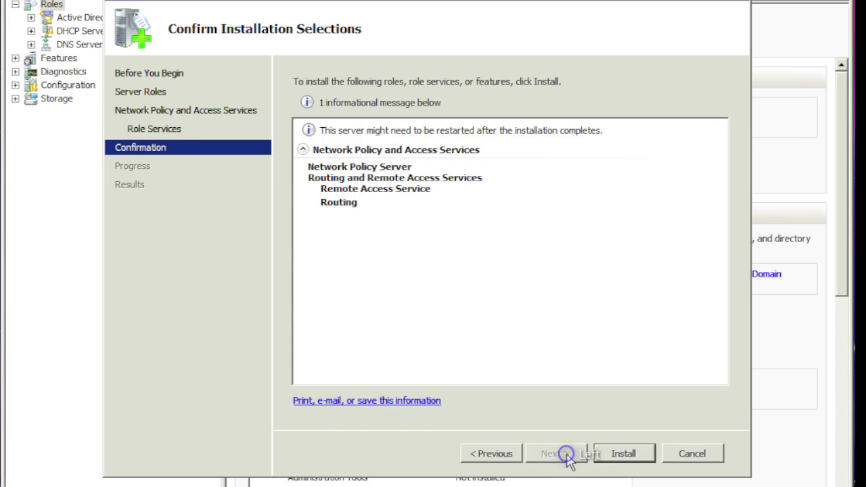
pyautogui.click(629, 450)
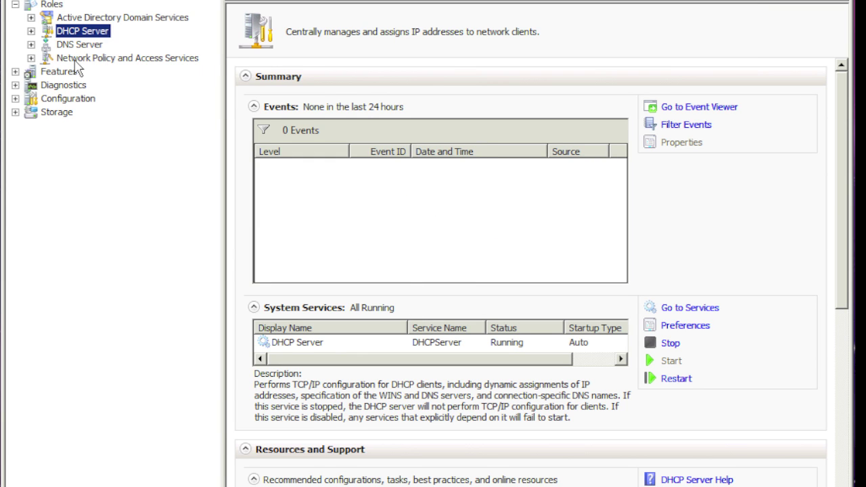
# Configure Routing and Remote Access with a custom configuration that enables only VPN access.
pyautogui.click(31, 59)
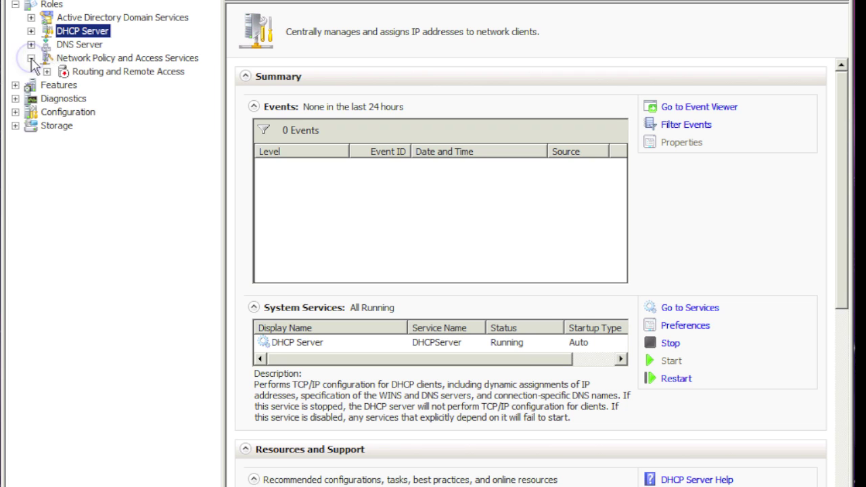
pyautogui.click(47, 71)
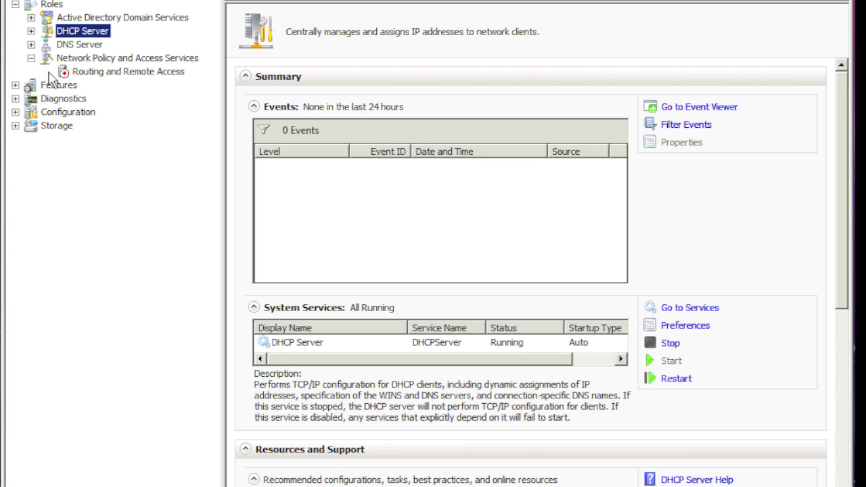
pyautogui.click(133, 73)
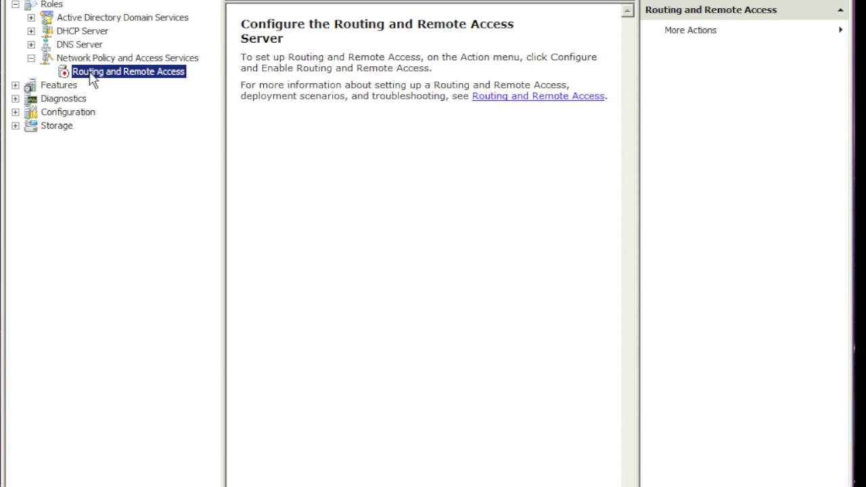
pyautogui.rightClick(91, 76)
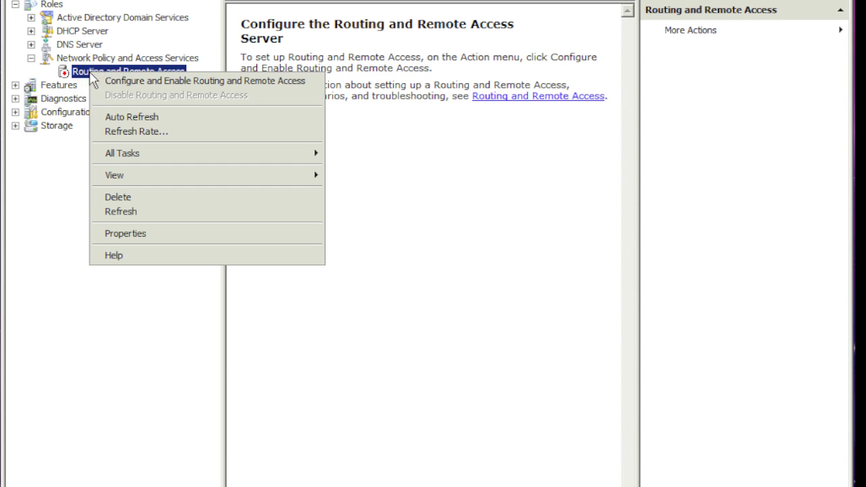
pyautogui.click(133, 81)
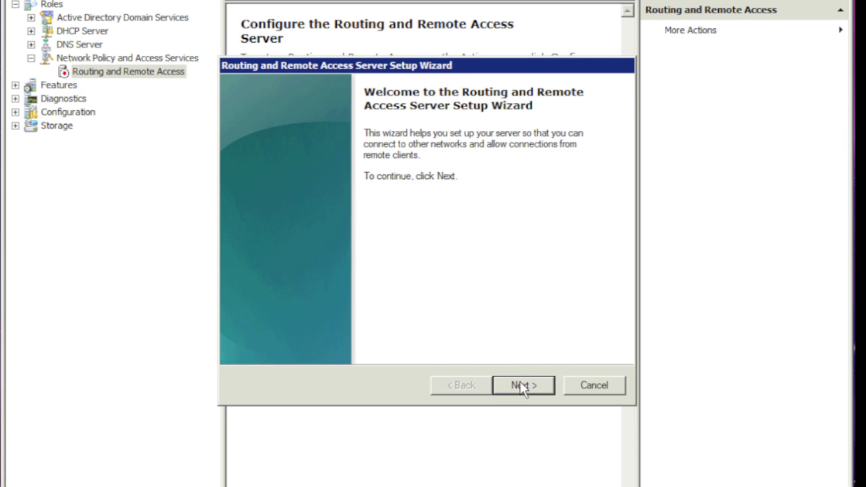
pyautogui.click(523, 386)
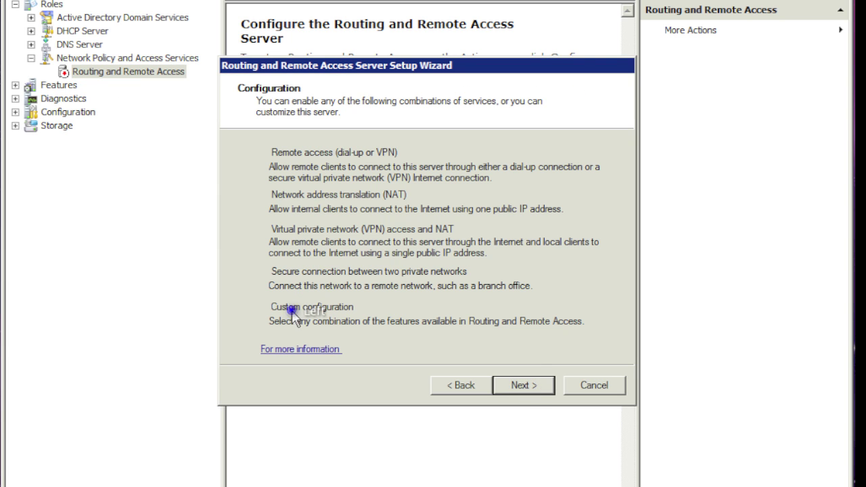
pyautogui.click(292, 309)
pyautogui.click(529, 386)
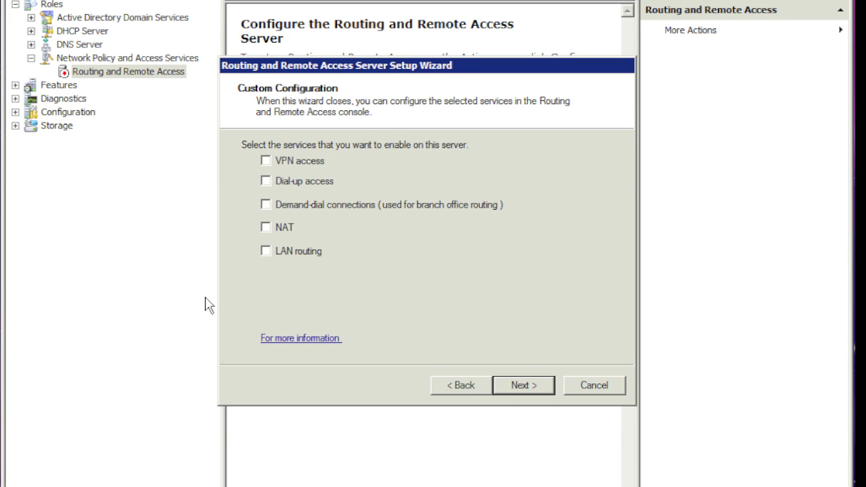
pyautogui.click(266, 161)
pyautogui.click(524, 386)
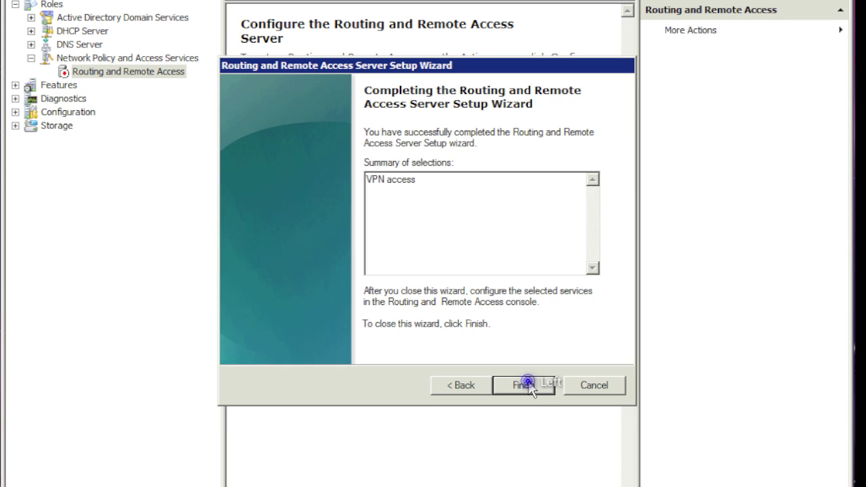
# Finish the Routing and Remote Access setup and start the service.
pyautogui.click(527, 383)
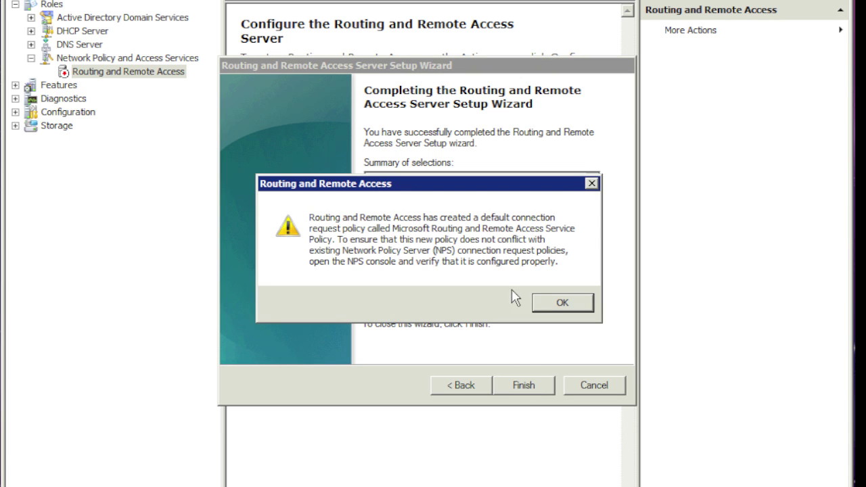
pyautogui.click(561, 302)
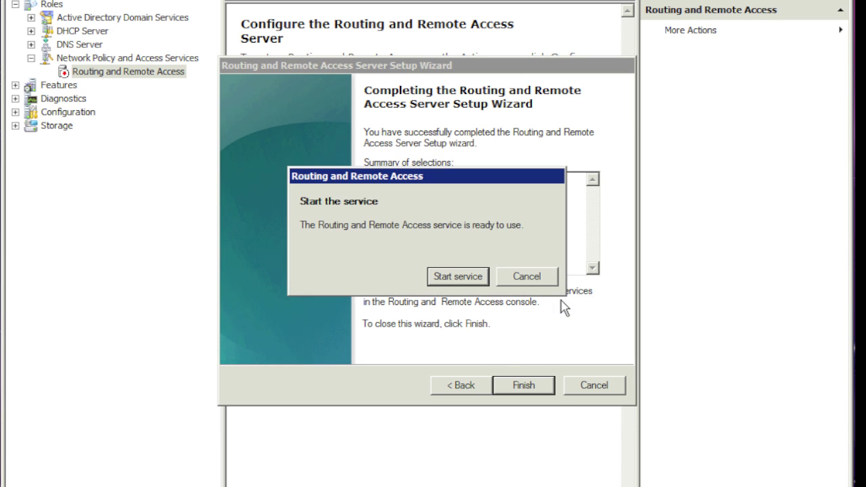
pyautogui.click(452, 279)
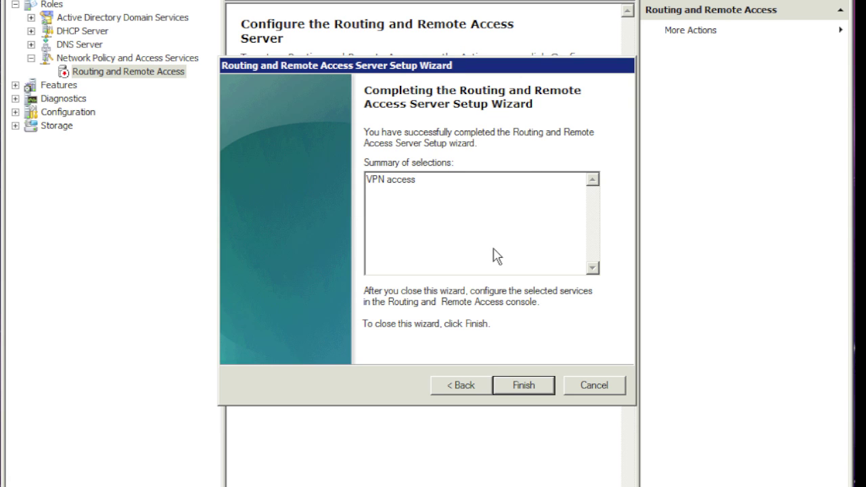
pyautogui.click(530, 385)
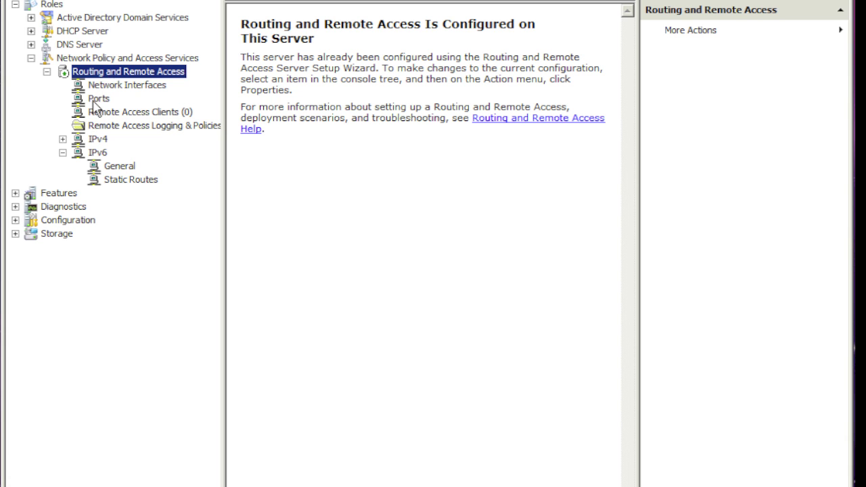
# Open the properties of the Routing and Remote Access ports and review the WAN Miniport (PPPOE) device configuration.
pyautogui.click(95, 100)
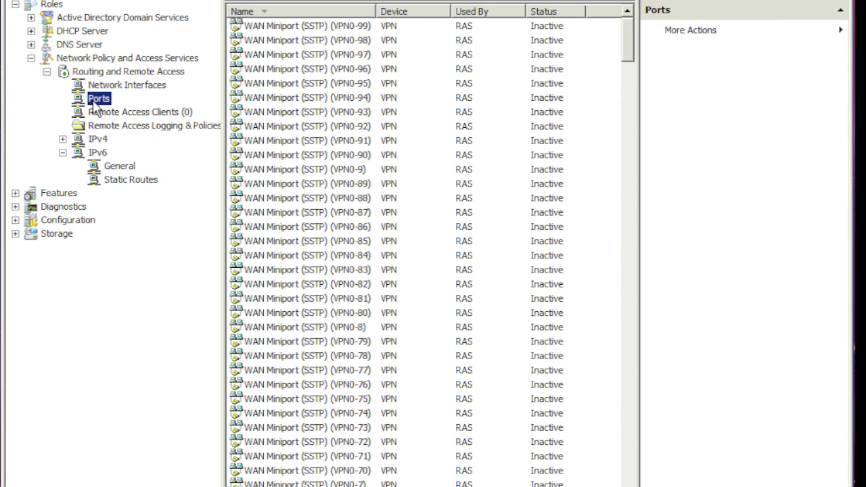
pyautogui.rightClick(93, 101)
pyautogui.click(130, 172)
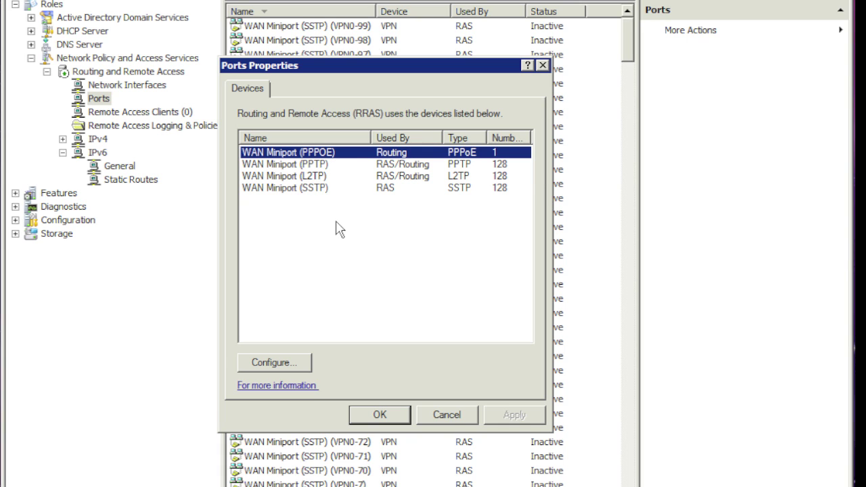
pyautogui.doubleClick(329, 151)
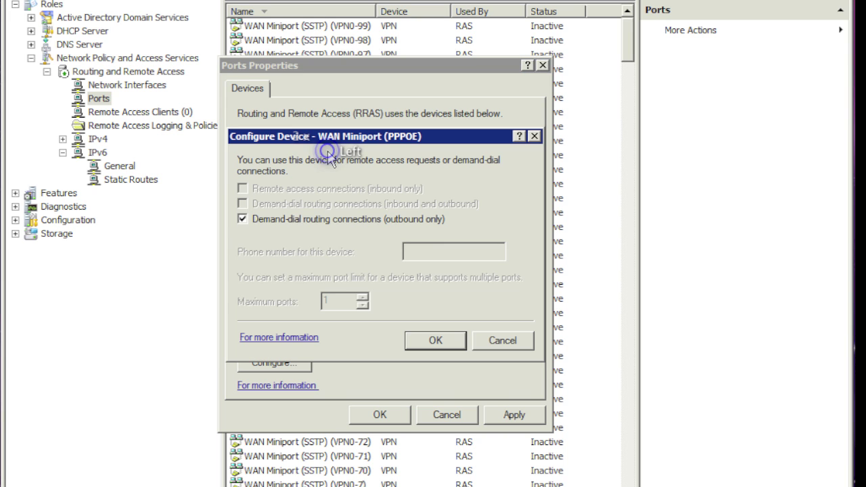
pyautogui.click(443, 341)
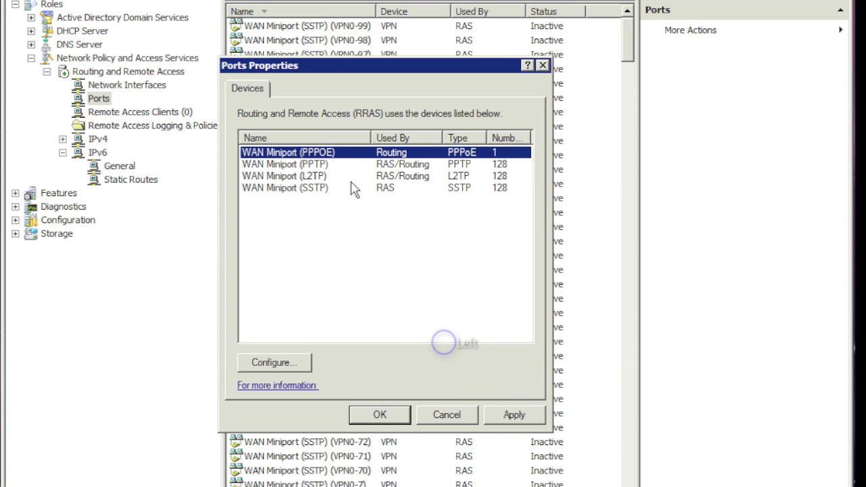
# Set the maximum ports of the WAN Miniport (PPTP) device to 5 and accept the port reduction.
pyautogui.doubleClick(321, 165)
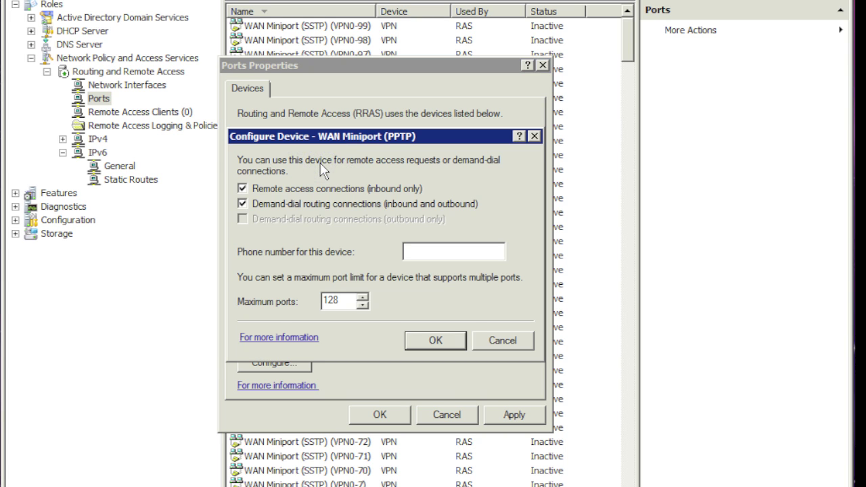
pyautogui.moveTo(346, 302); pyautogui.dragTo(281, 304)
pyautogui.write('5')
pyautogui.click(436, 341)
pyautogui.click(493, 305)
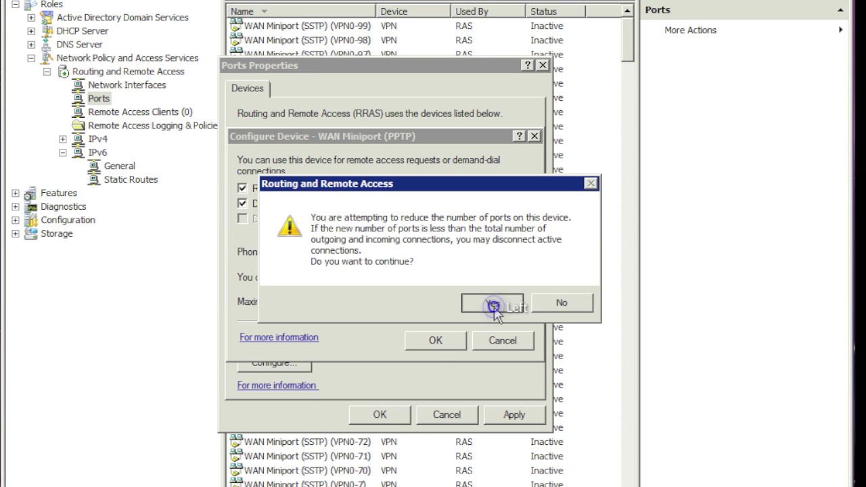
# Set WAN Miniport (L2TP) to 0 maximum ports and disable its remote access and demand-dial routing connections.
pyautogui.doubleClick(303, 178)
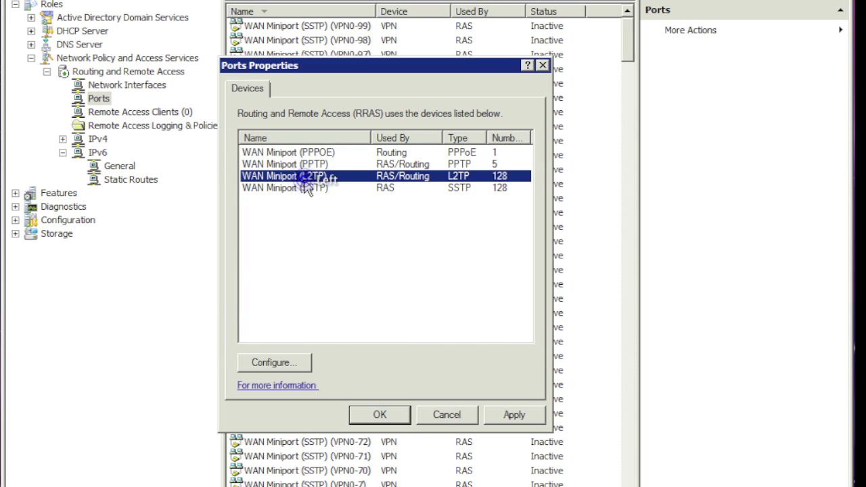
pyautogui.doubleClick(326, 301)
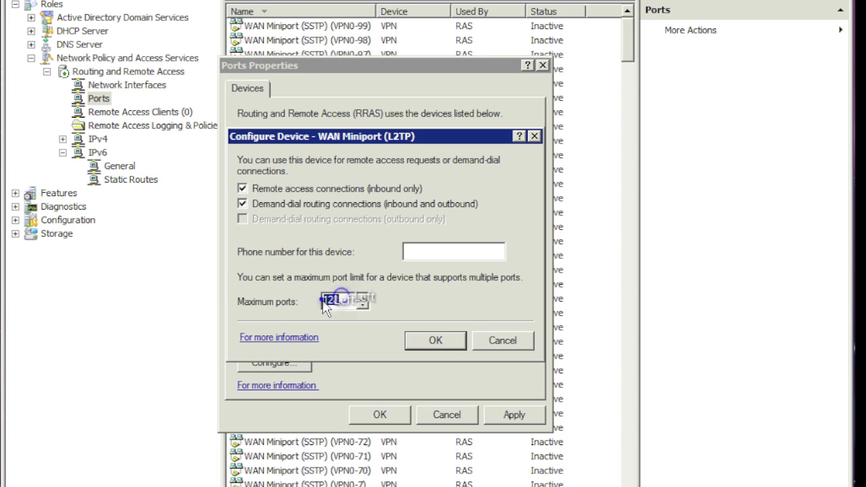
pyautogui.press('BackSpace')
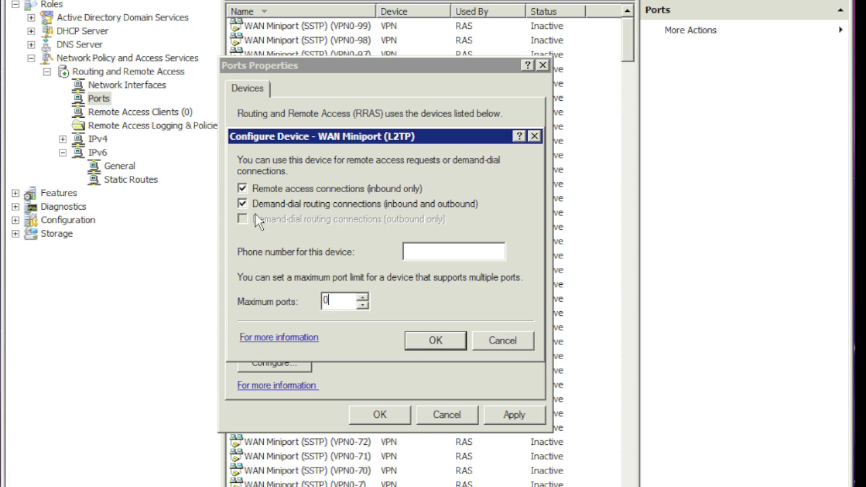
pyautogui.click(242, 189)
pyautogui.click(243, 204)
pyautogui.click(435, 341)
pyautogui.click(491, 303)
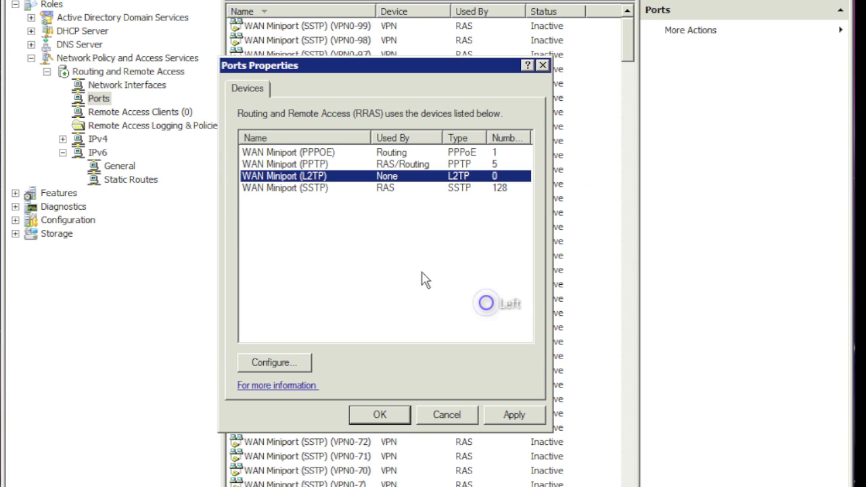
# Disable inbound remote access connections on WAN Miniport (SSTP) and set its maximum ports to 0.
pyautogui.doubleClick(298, 188)
pyautogui.click(244, 191)
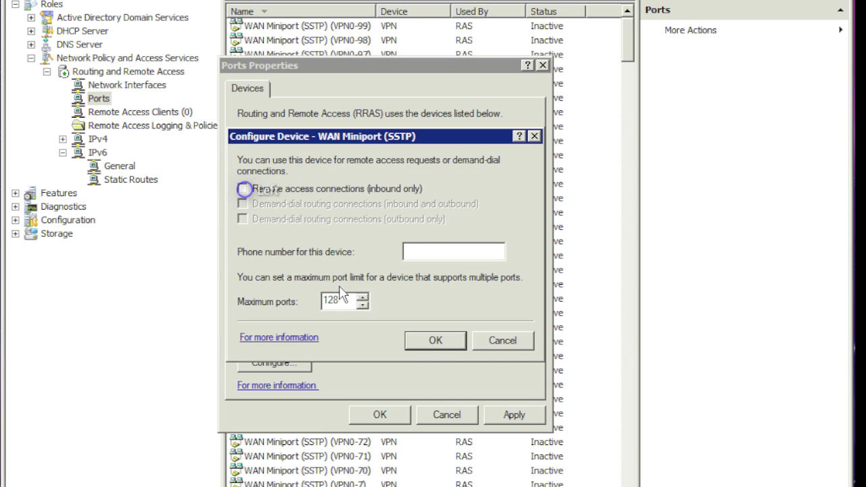
pyautogui.doubleClick(331, 300)
pyautogui.write('0')
pyautogui.click(436, 341)
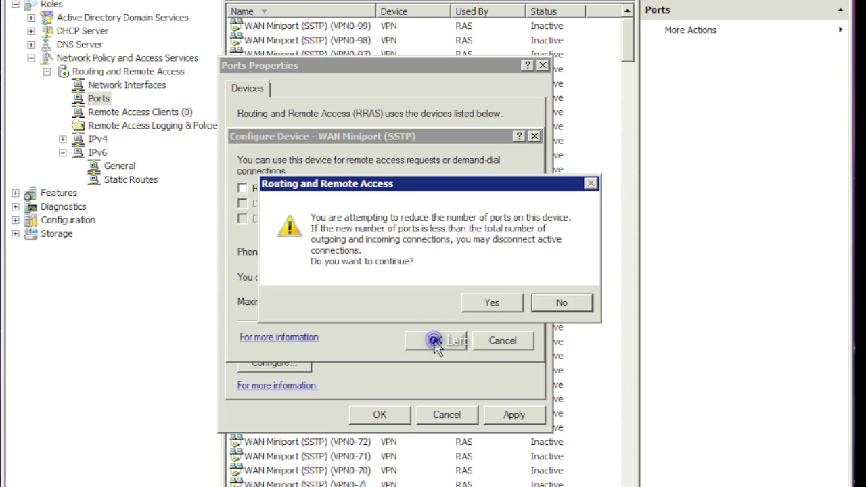
pyautogui.click(507, 298)
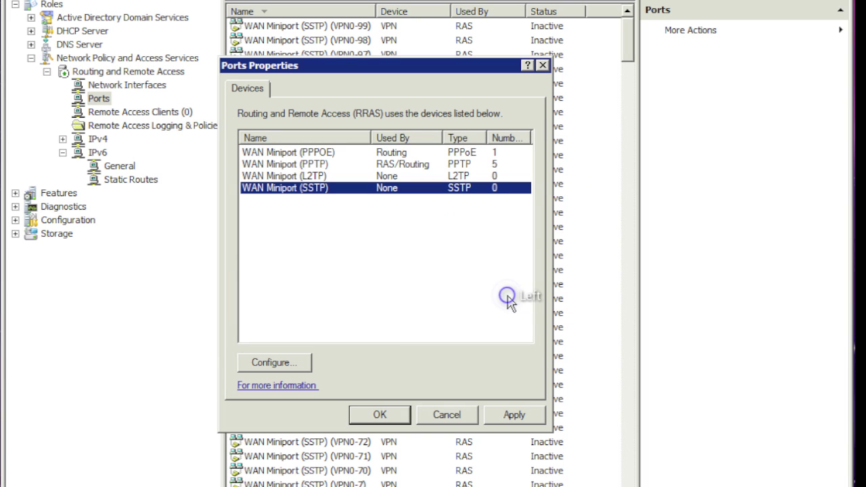
pyautogui.click(305, 165)
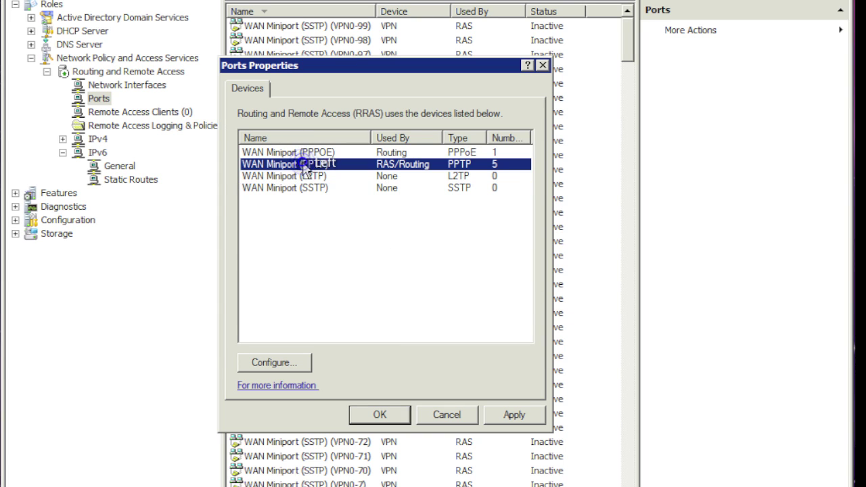
# Accept the ports configuration and add 10.0.1.54 as a server address for the IPv4 DHCP Relay Agent.
pyautogui.click(387, 416)
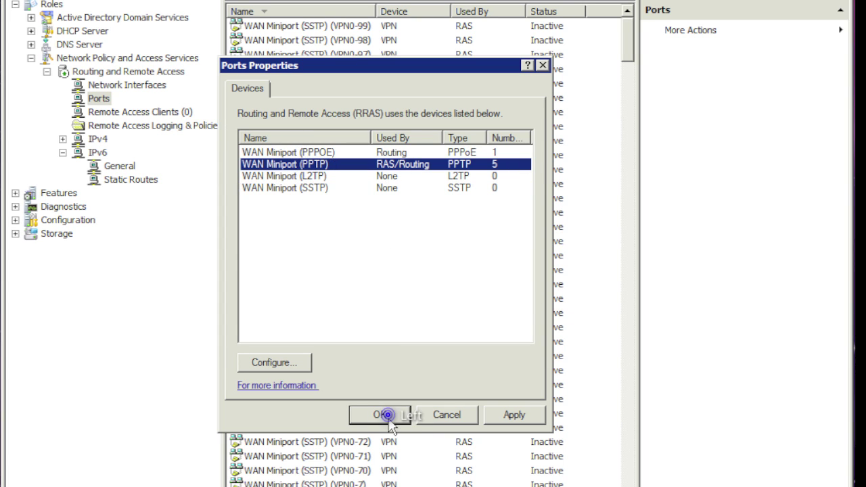
pyautogui.click(62, 142)
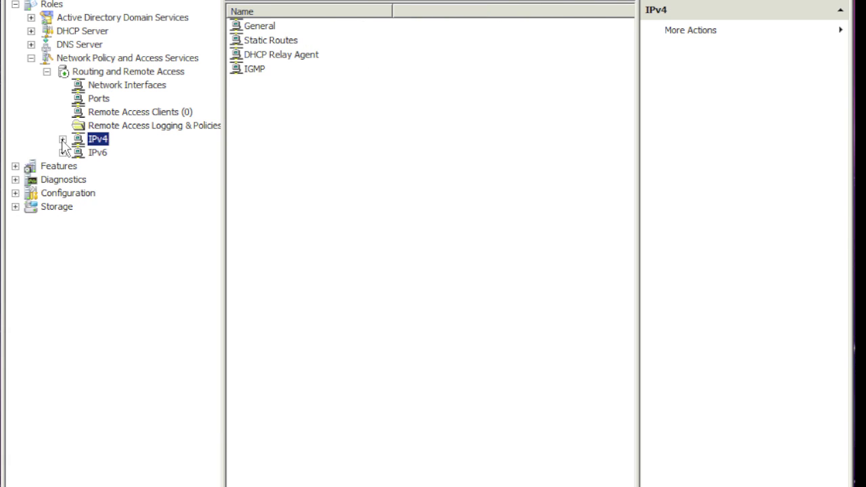
pyautogui.click(62, 139)
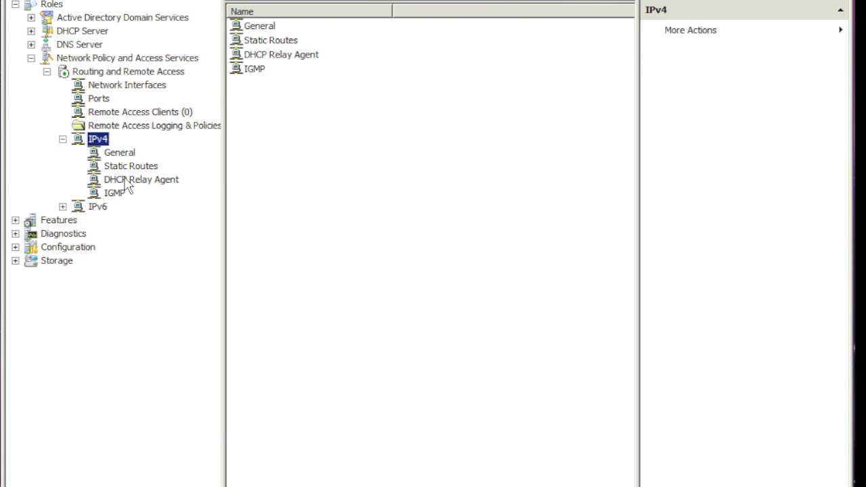
pyautogui.click(126, 181)
pyautogui.rightClick(128, 183)
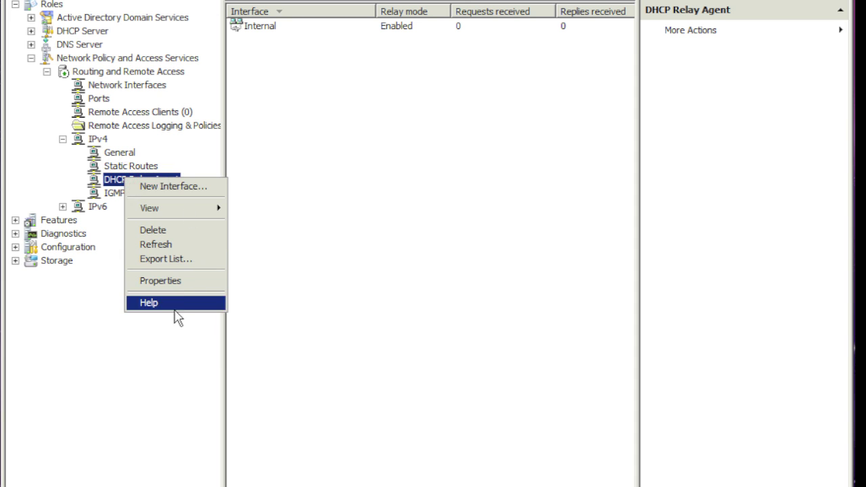
pyautogui.click(176, 283)
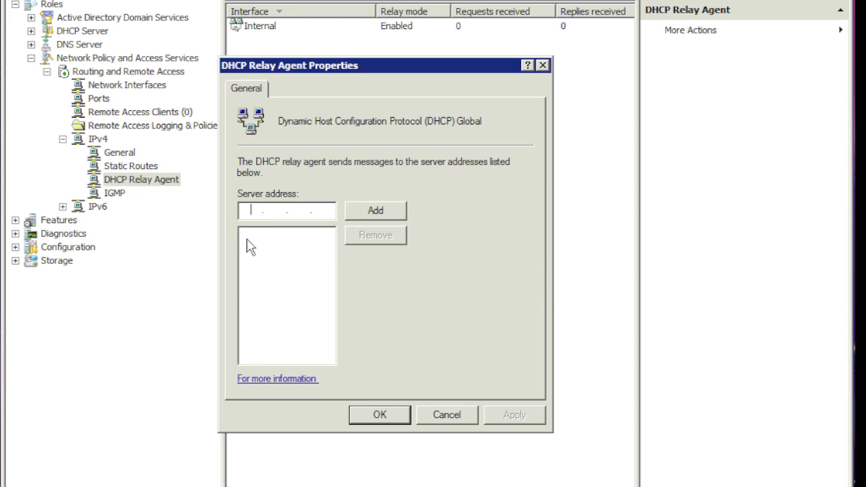
pyautogui.click(250, 209)
pyautogui.click(355, 213)
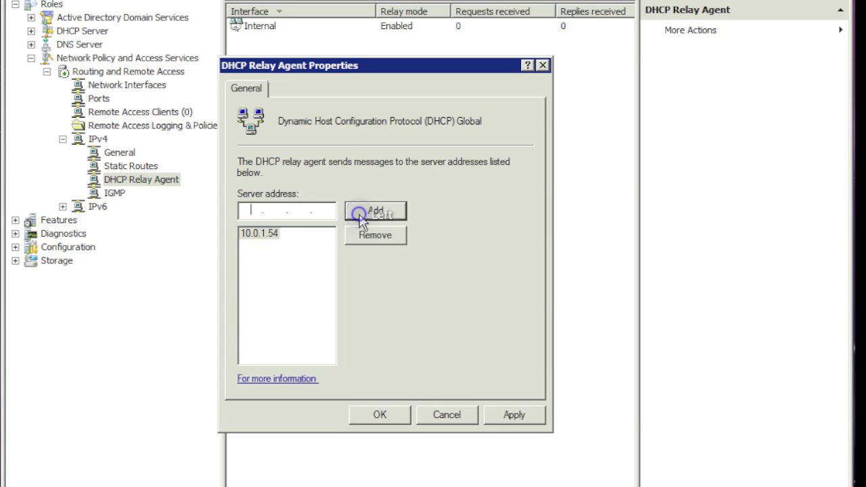
pyautogui.click(507, 416)
pyautogui.click(379, 419)
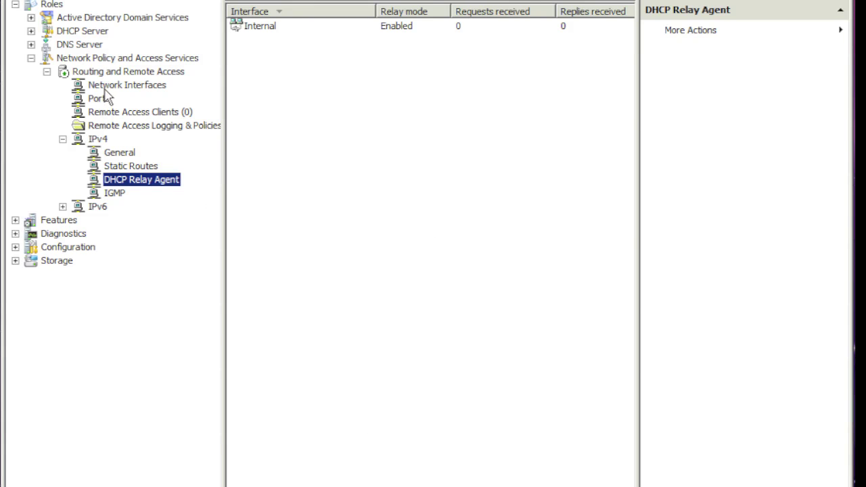
# Launch NPS from Remote Access Logging & Policies, check its accounting options and show the network policies.
pyautogui.click(107, 72)
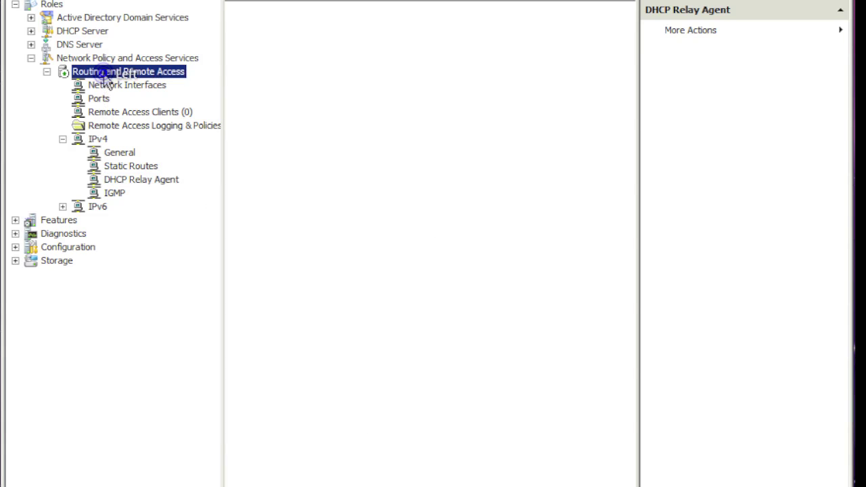
pyautogui.click(115, 112)
pyautogui.click(119, 128)
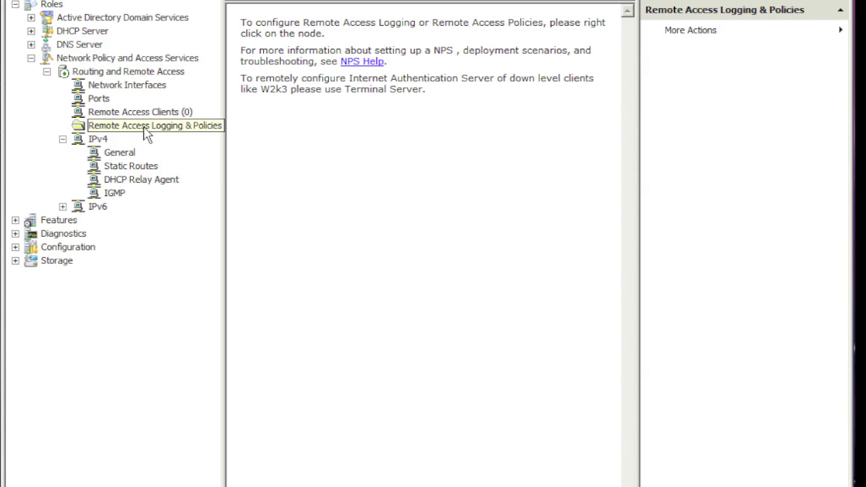
pyautogui.rightClick(148, 133)
pyautogui.click(177, 136)
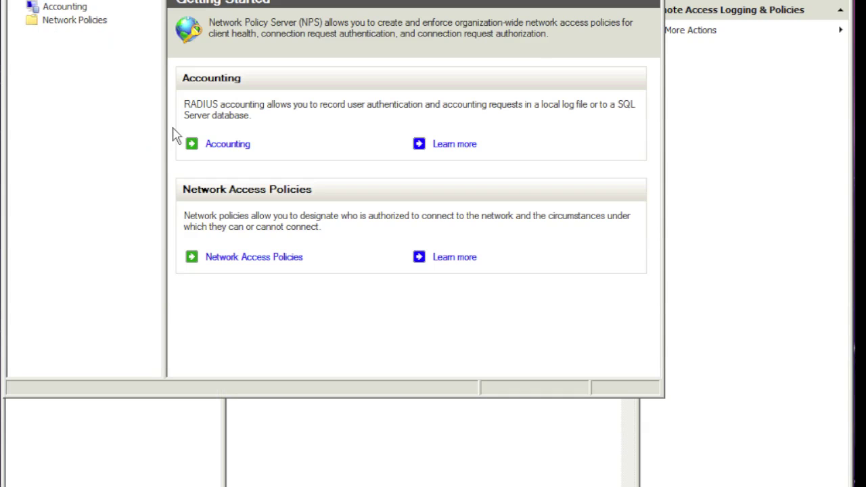
pyautogui.click(61, 8)
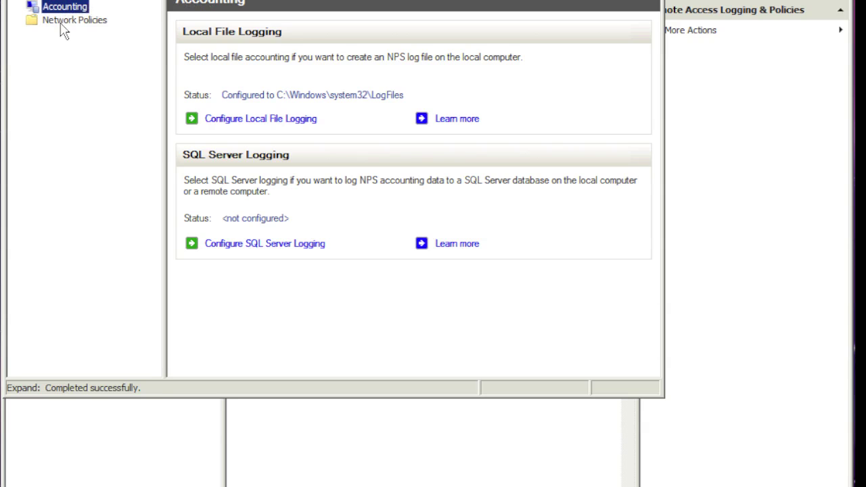
pyautogui.click(61, 21)
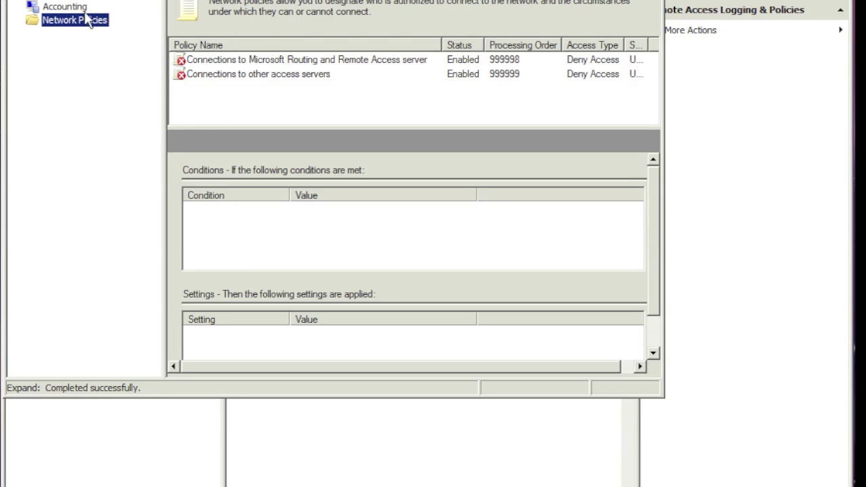
# Open the "Connections to Microsoft Routing and Remote Access server" policy and set its access permission to Grant access.
pyautogui.click(250, 60)
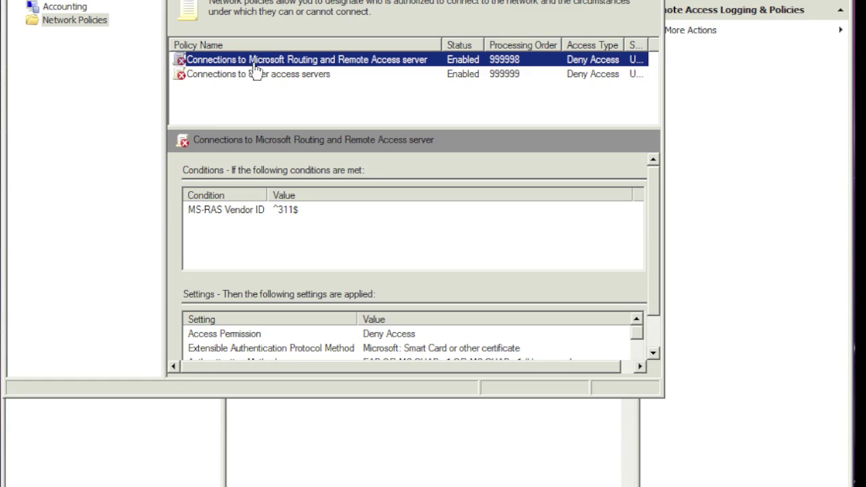
pyautogui.rightClick(332, 61)
pyautogui.click(202, 63)
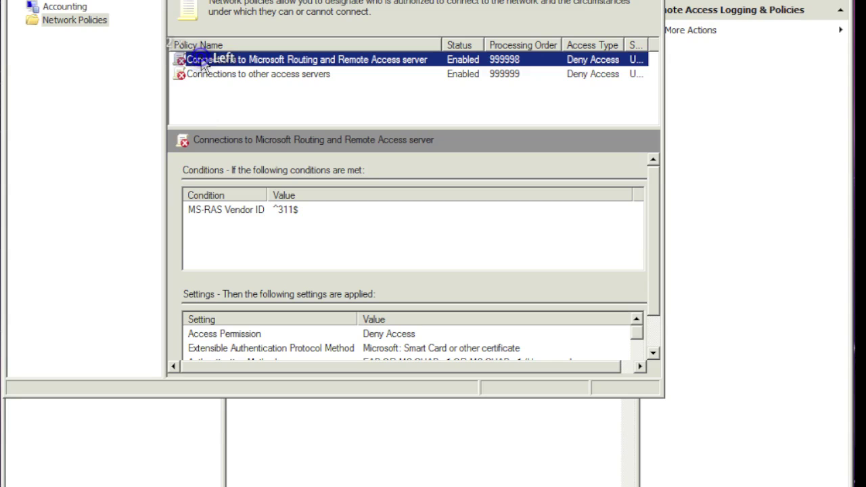
pyautogui.doubleClick(201, 59)
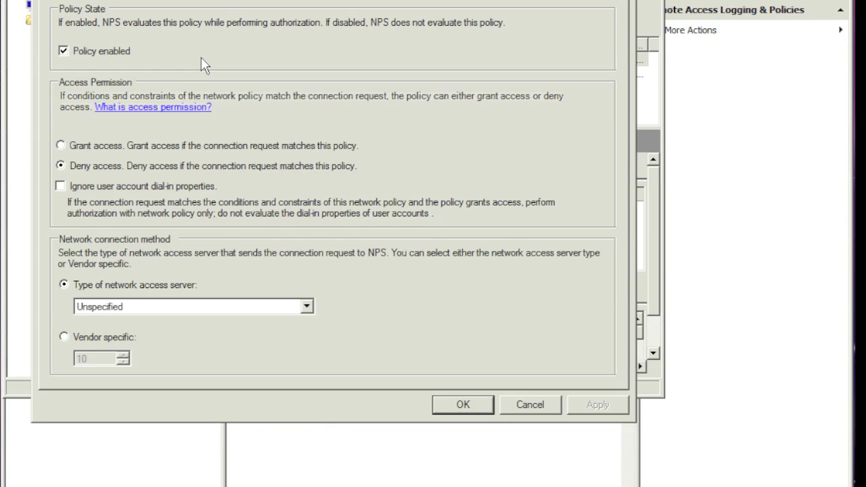
pyautogui.click(61, 145)
# Add a User Groups condition for the domain users group to the policy and save the policy changes.
pyautogui.click(102, 1)
pyautogui.click(456, 346)
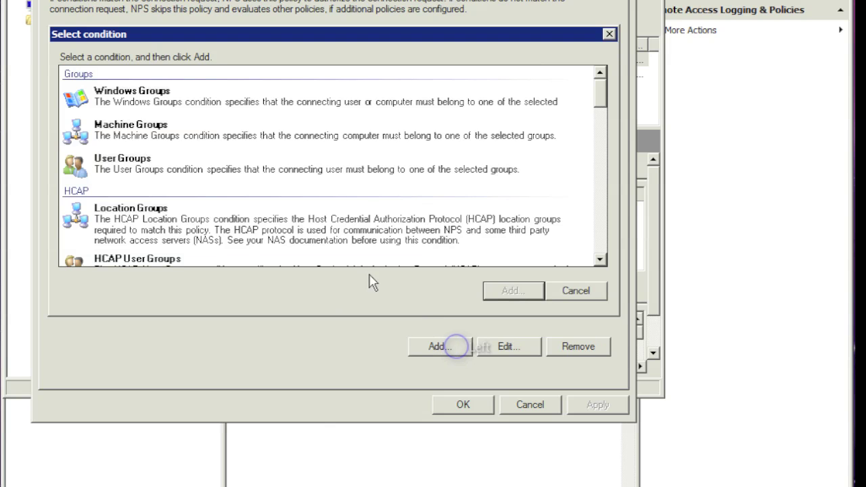
pyautogui.click(129, 161)
pyautogui.doubleClick(129, 161)
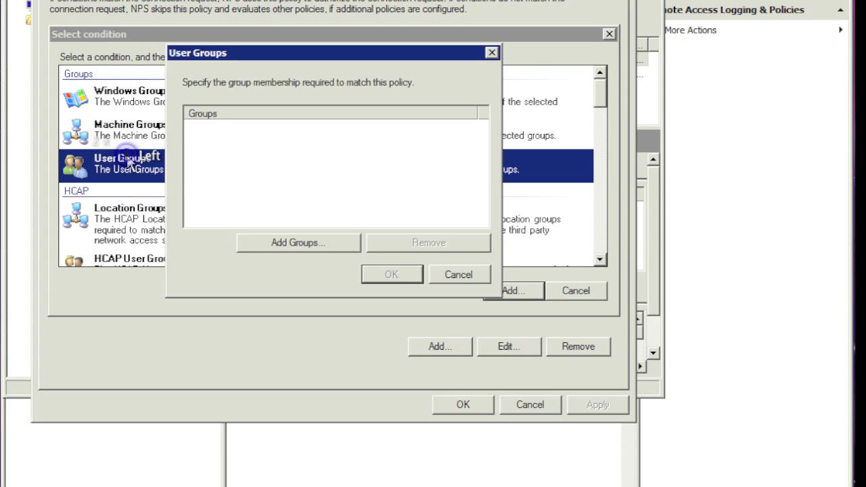
pyautogui.click(311, 244)
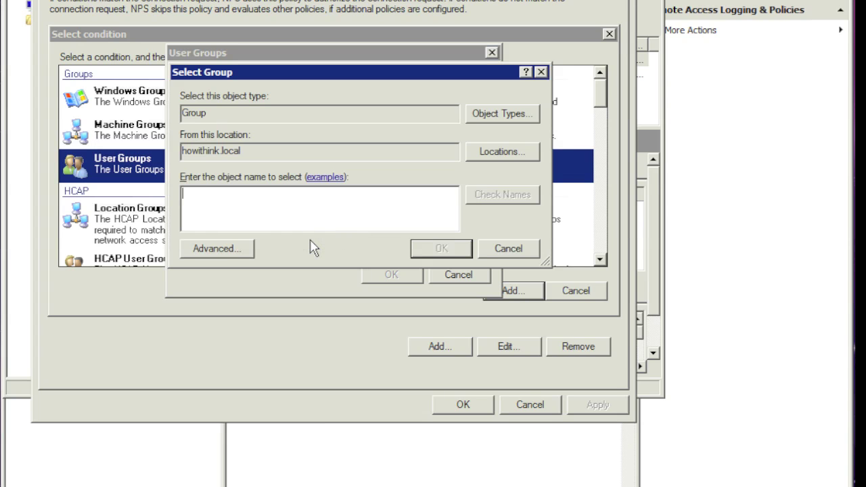
pyautogui.write('domain users')
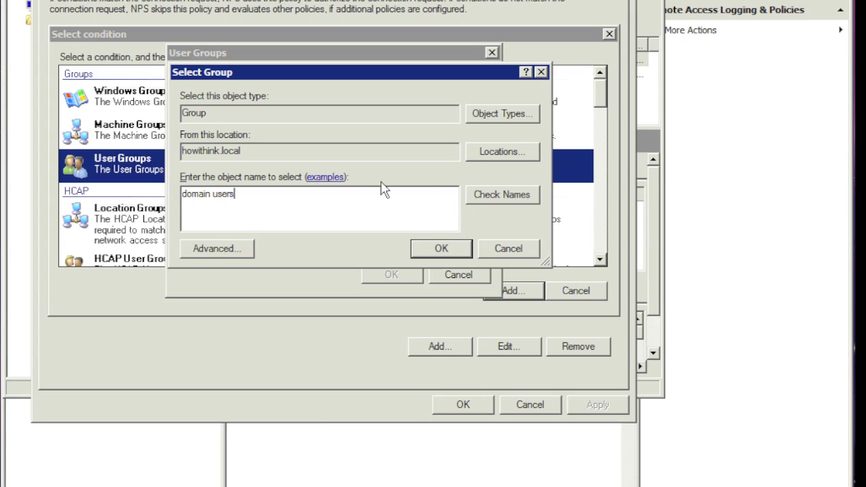
pyautogui.click(448, 248)
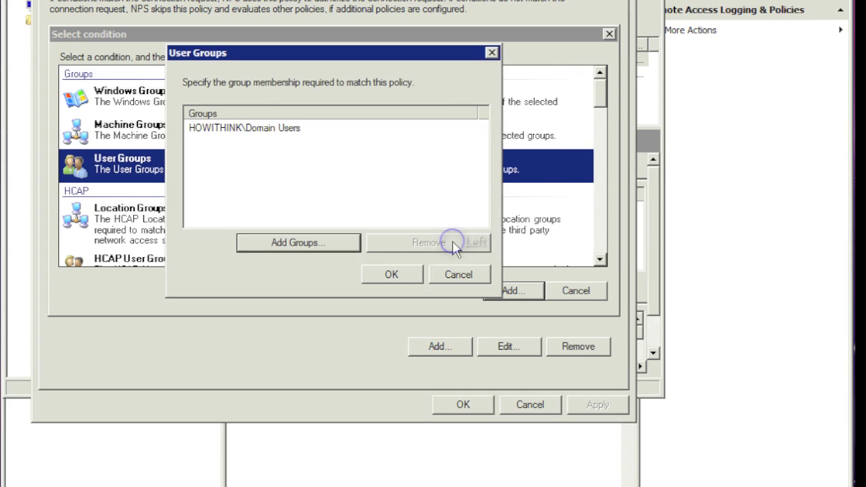
pyautogui.click(415, 275)
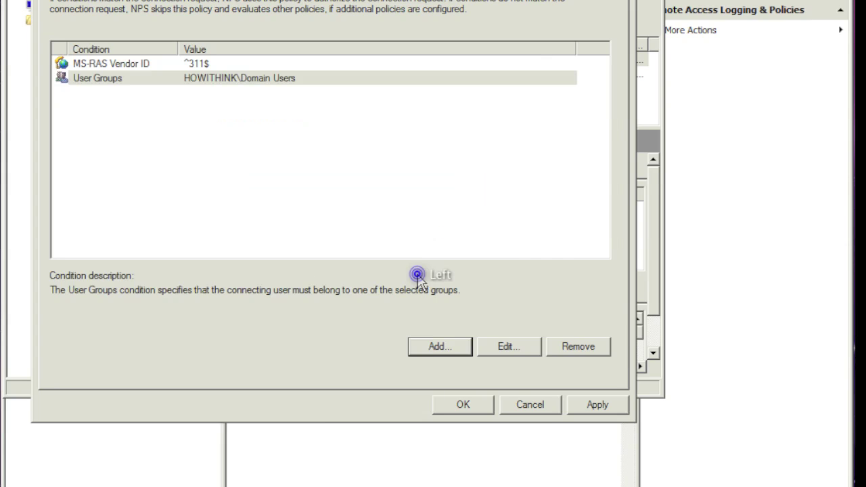
pyautogui.click(608, 409)
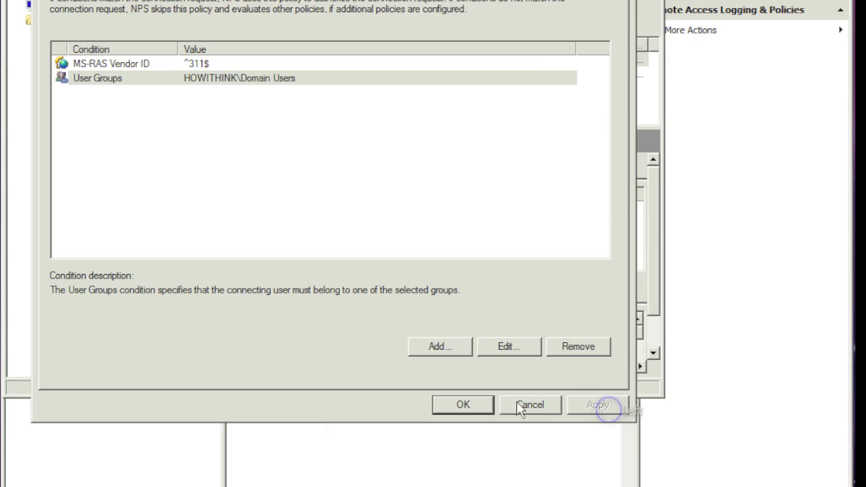
pyautogui.click(467, 405)
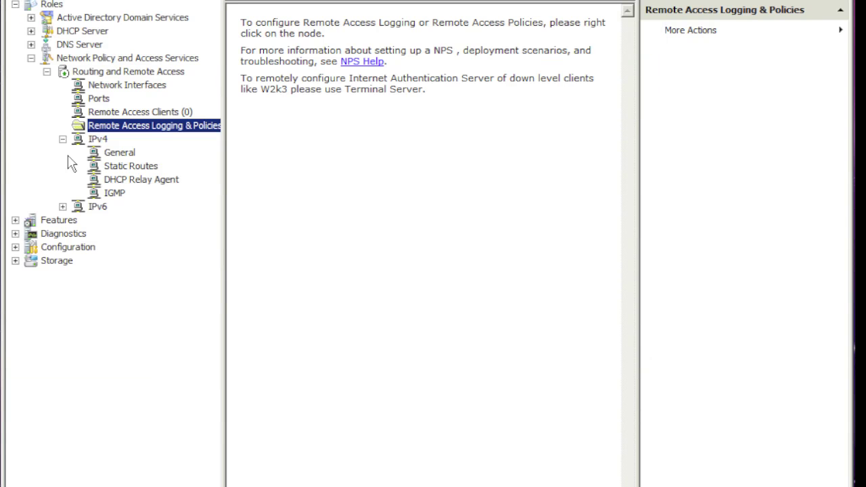
# Set the Routing and Remote Access logging to Log all events and apply the change.
pyautogui.rightClick(88, 71)
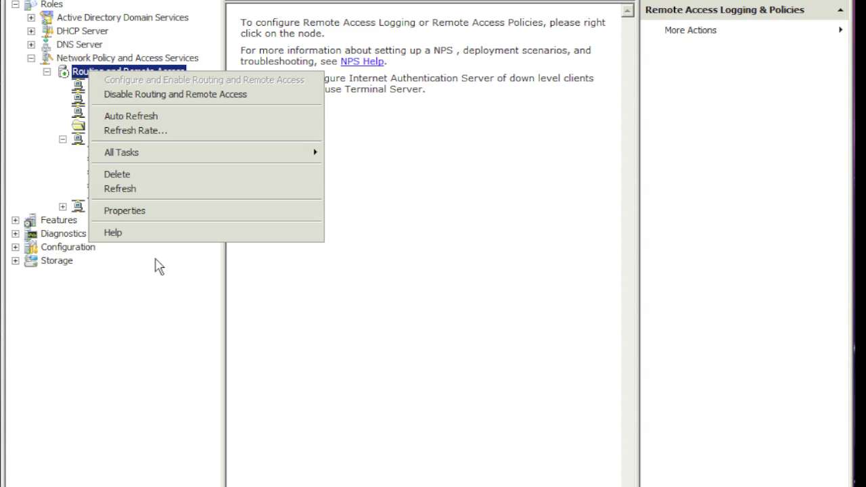
pyautogui.click(154, 210)
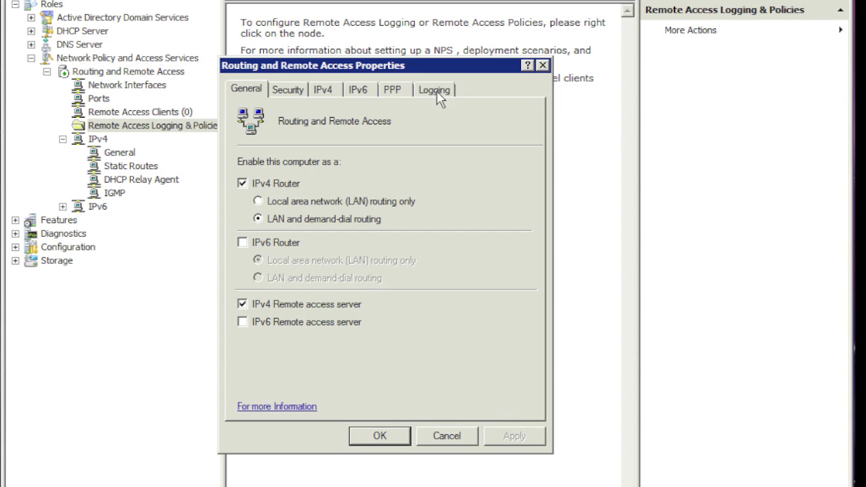
pyautogui.click(435, 93)
pyautogui.click(257, 171)
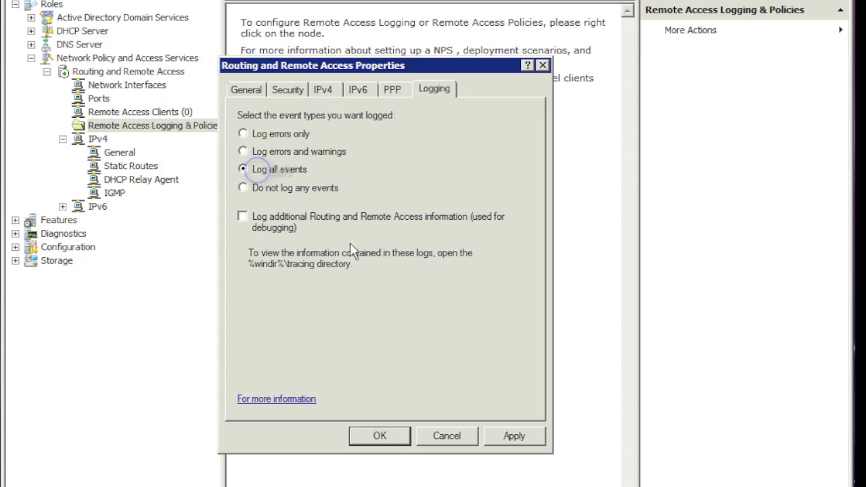
pyautogui.click(505, 439)
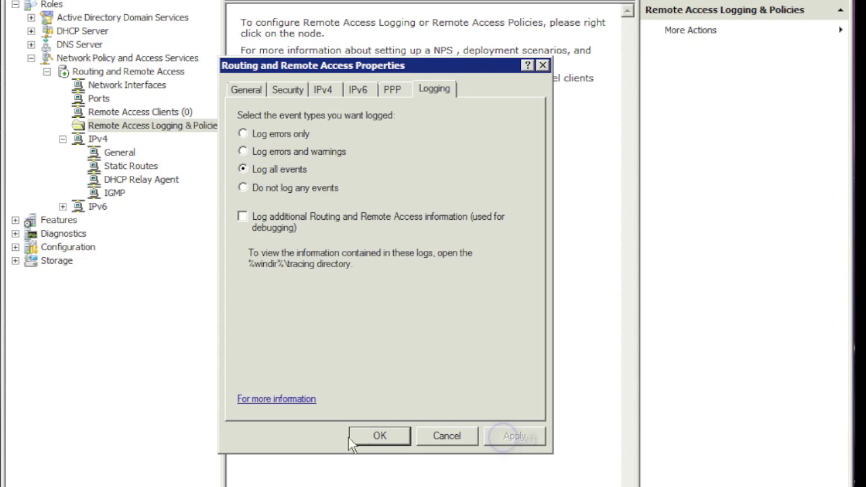
pyautogui.click(371, 439)
# Review the list of ports and the Users container of howithink.local, and return to Routing and Remote Access.
pyautogui.click(99, 99)
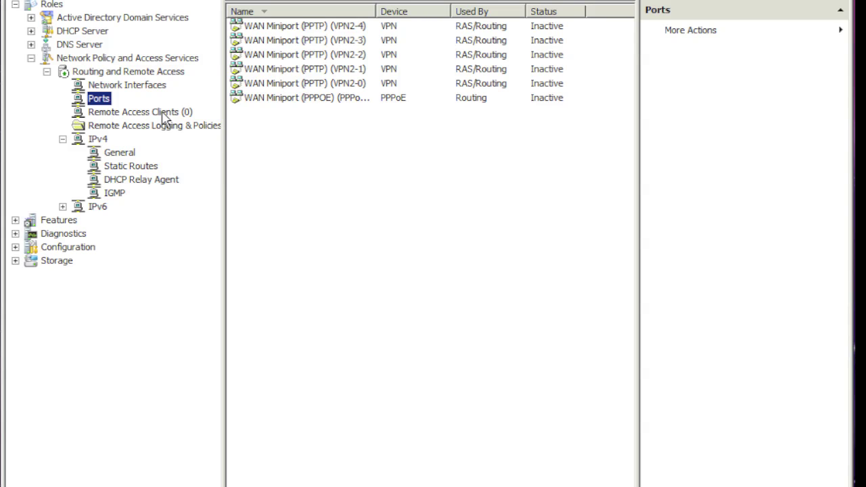
pyautogui.click(98, 20)
pyautogui.click(31, 18)
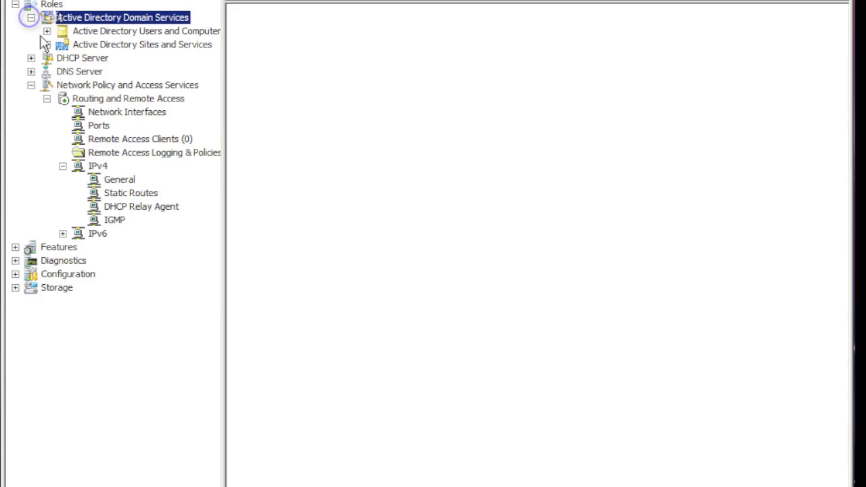
pyautogui.click(47, 32)
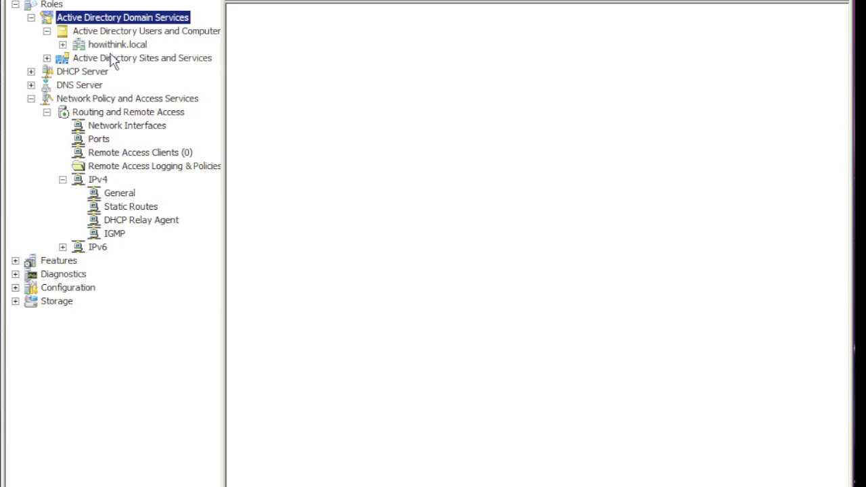
pyautogui.click(62, 44)
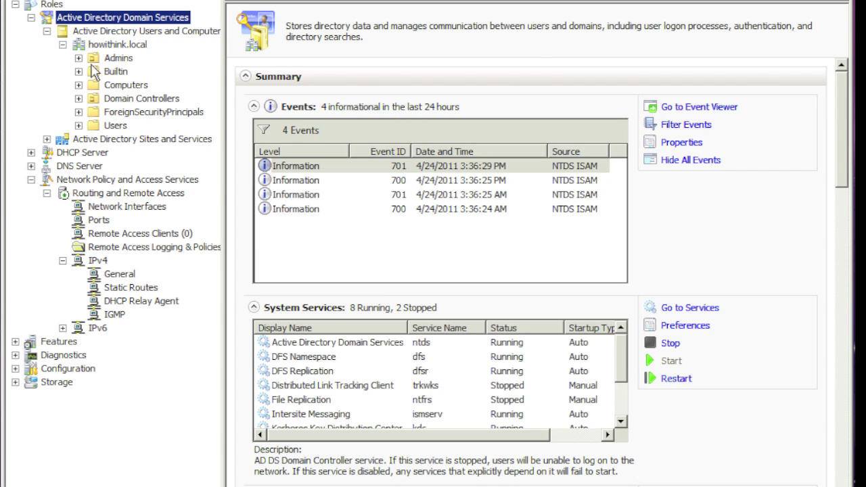
pyautogui.click(124, 126)
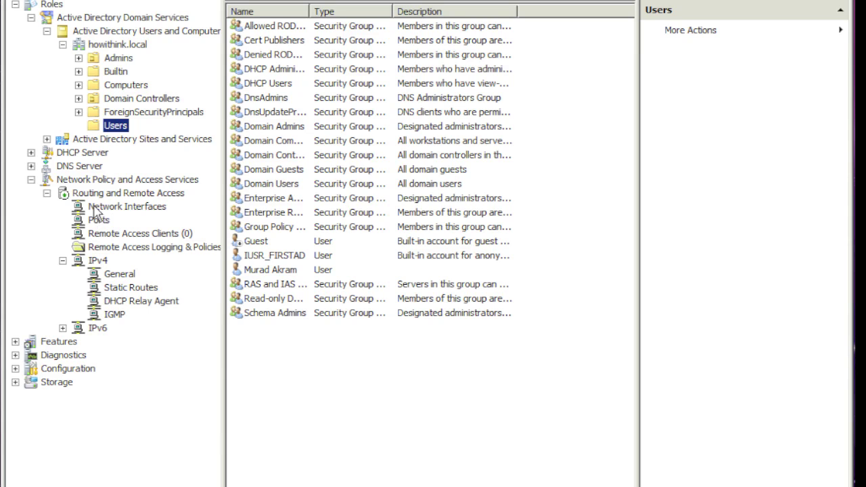
pyautogui.click(120, 193)
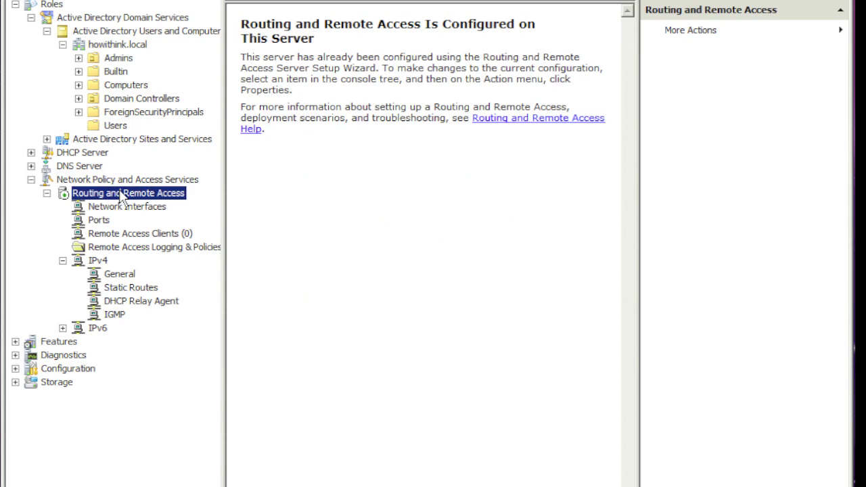